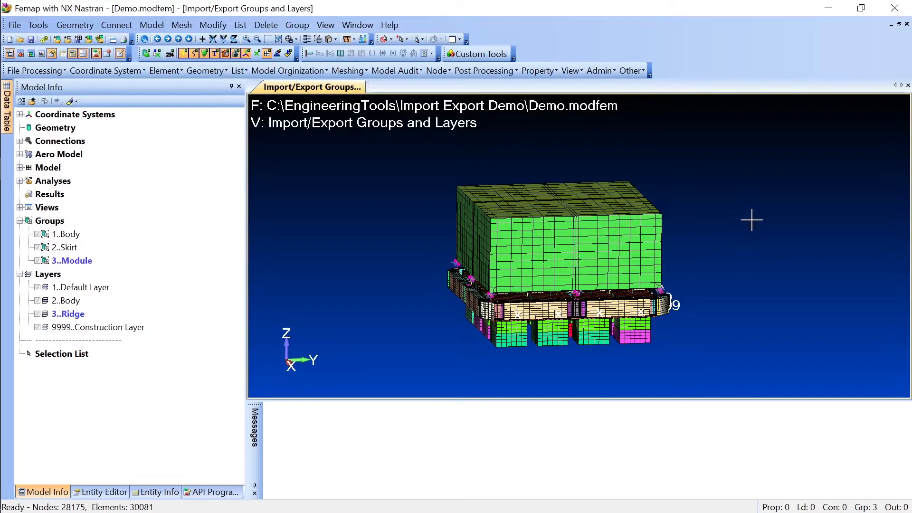
middle_drag(329, 178, 344, 196)
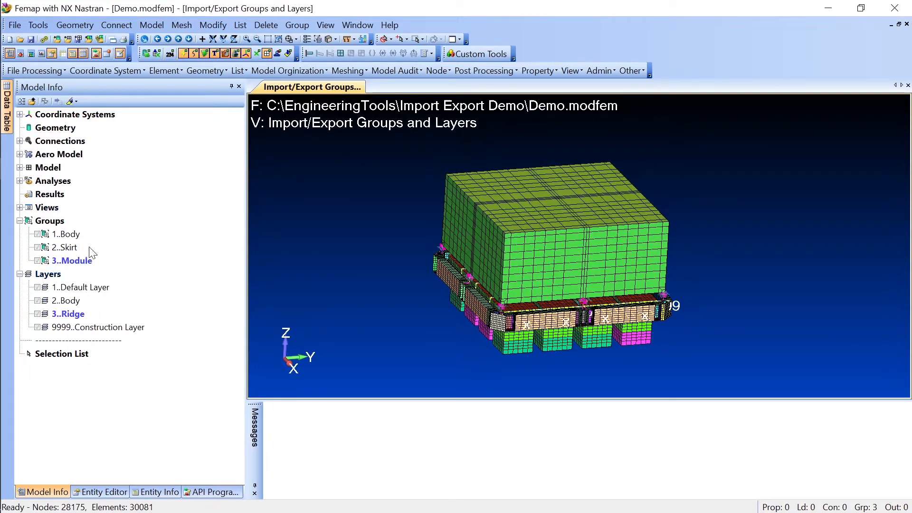
middle_drag(752, 208, 719, 205)
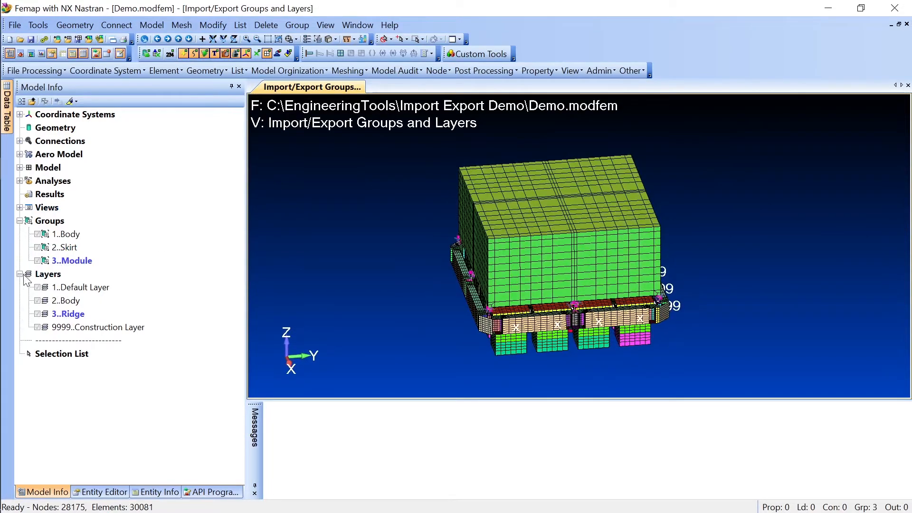
middle_drag(398, 230, 385, 172)
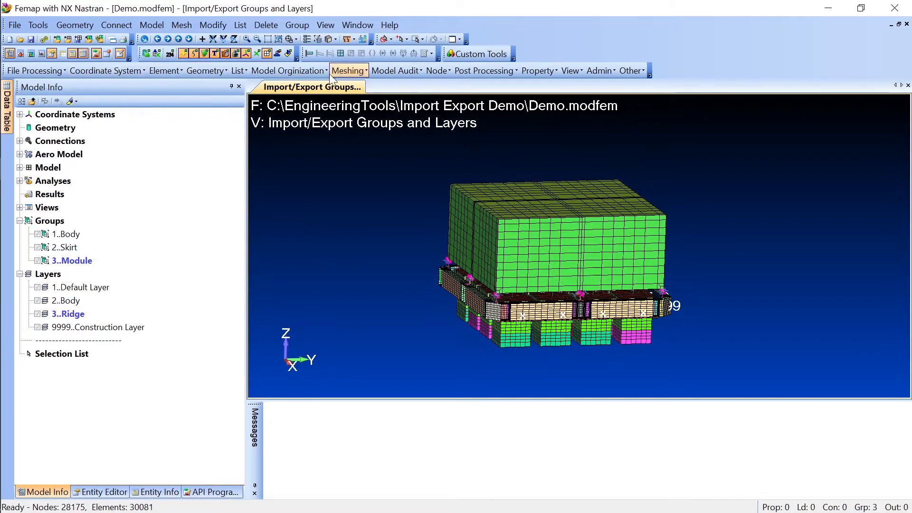
- Run the Import Export Groups Layers script in write mode to groups_and_layers_from_model.txt, with the model folder as the working directory
click(287, 74)
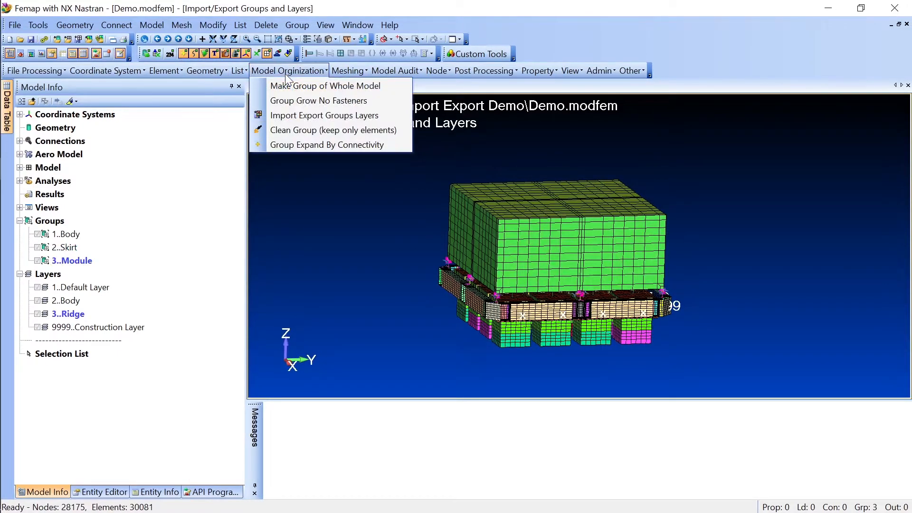
click(306, 115)
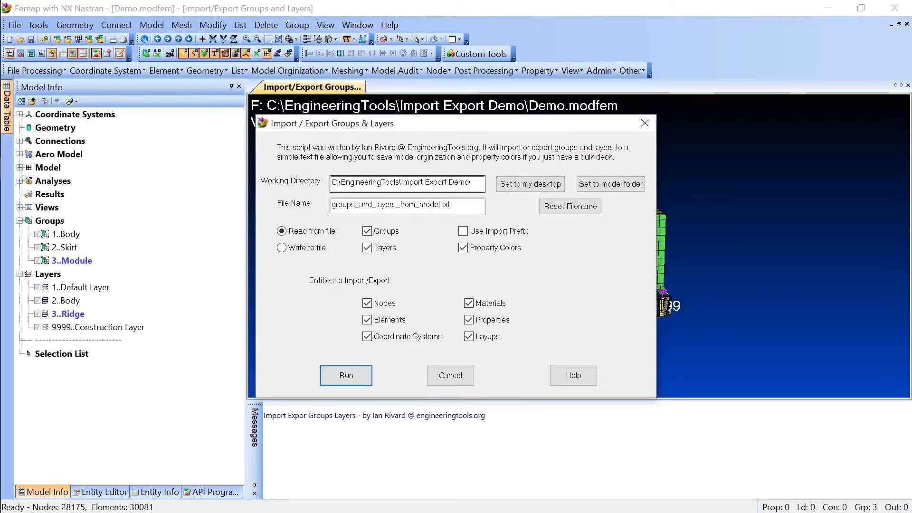
drag(428, 128, 428, 121)
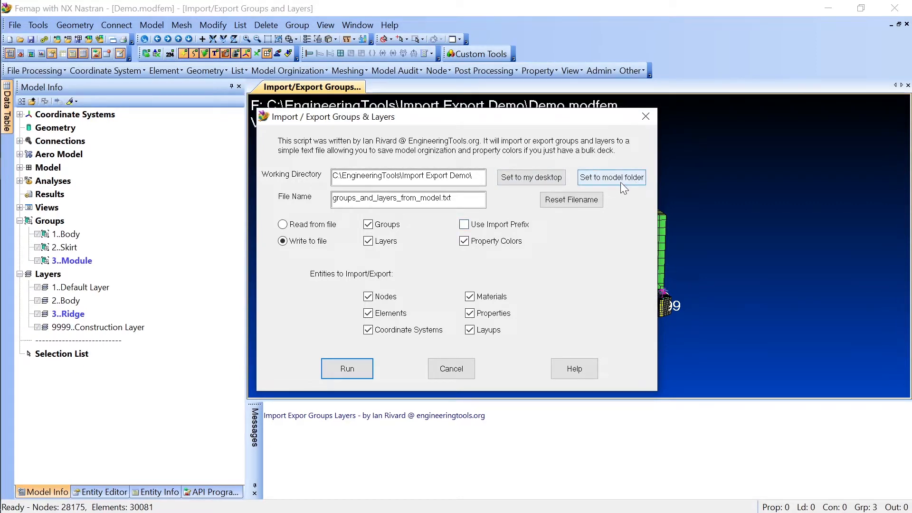
click(547, 176)
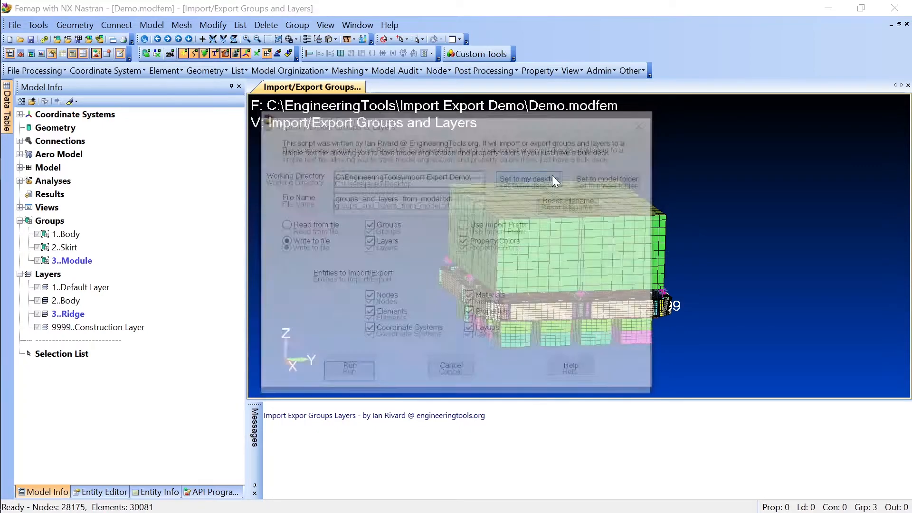
click(606, 184)
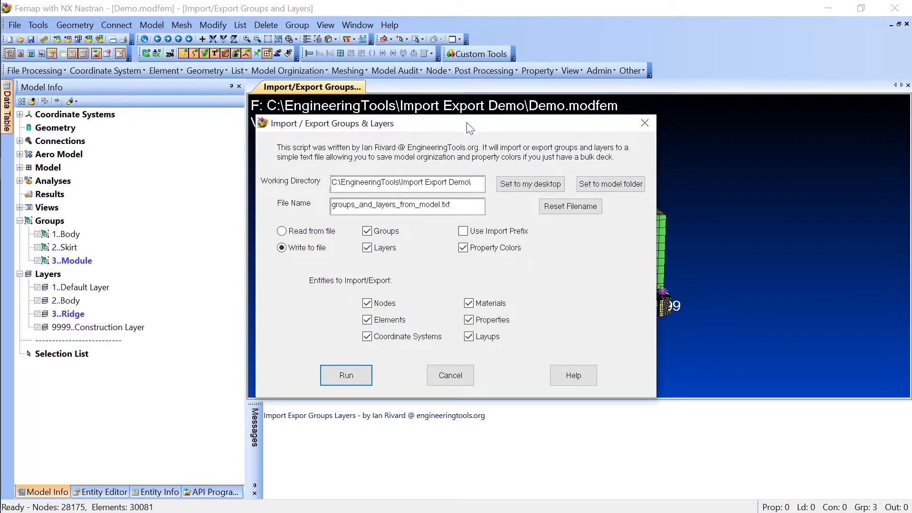
drag(469, 122, 477, 115)
click(364, 371)
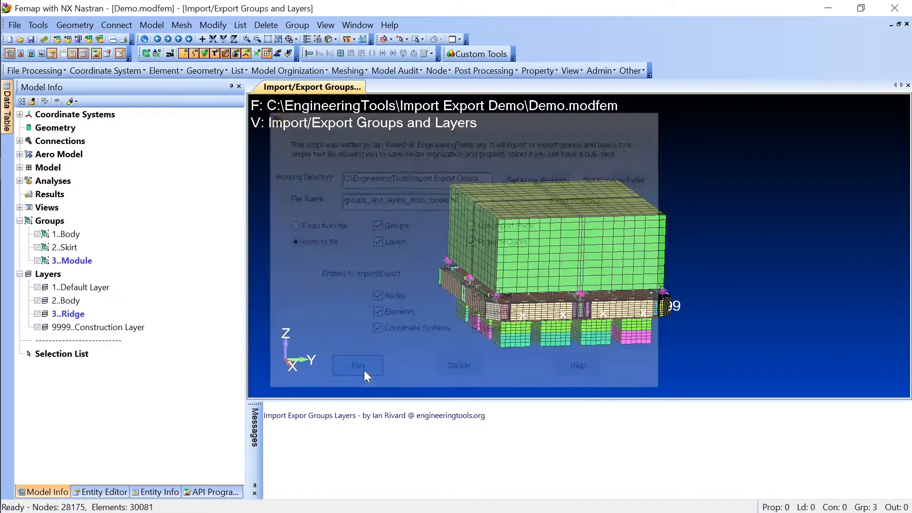
- Select all groups for export and complete the export of groups and layers to the text file
drag(406, 345, 347, 229)
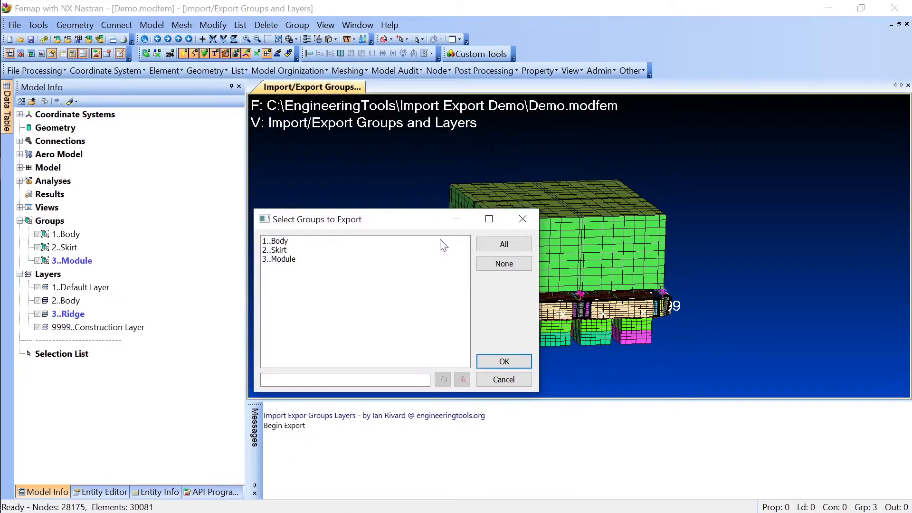
click(503, 252)
click(491, 359)
click(546, 361)
click(568, 476)
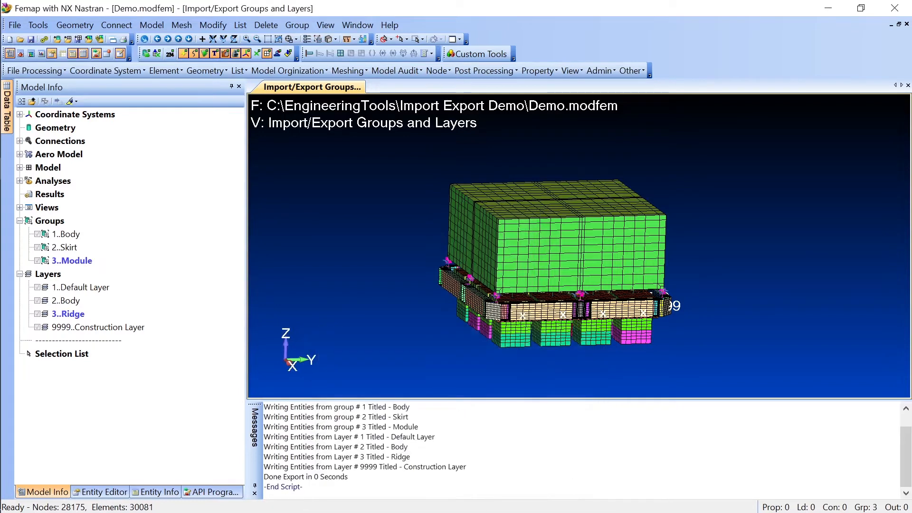
drag(303, 487, 264, 487)
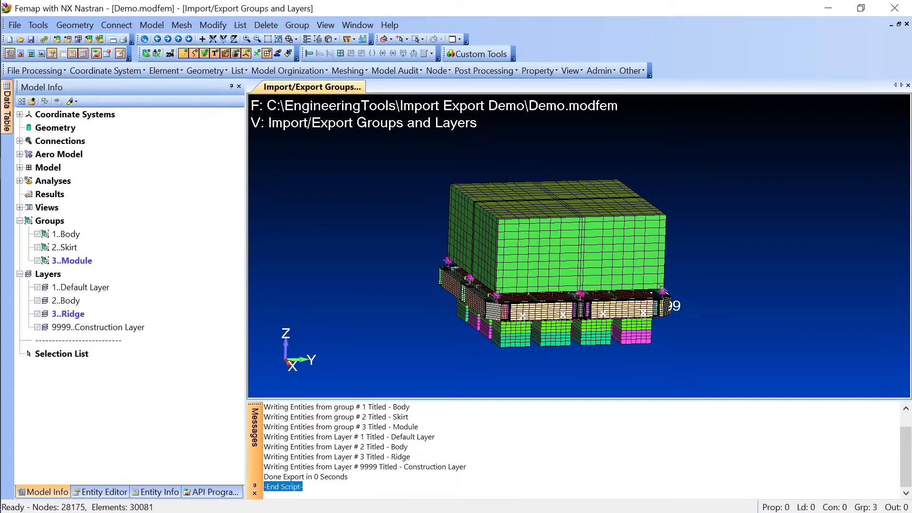
click(302, 486)
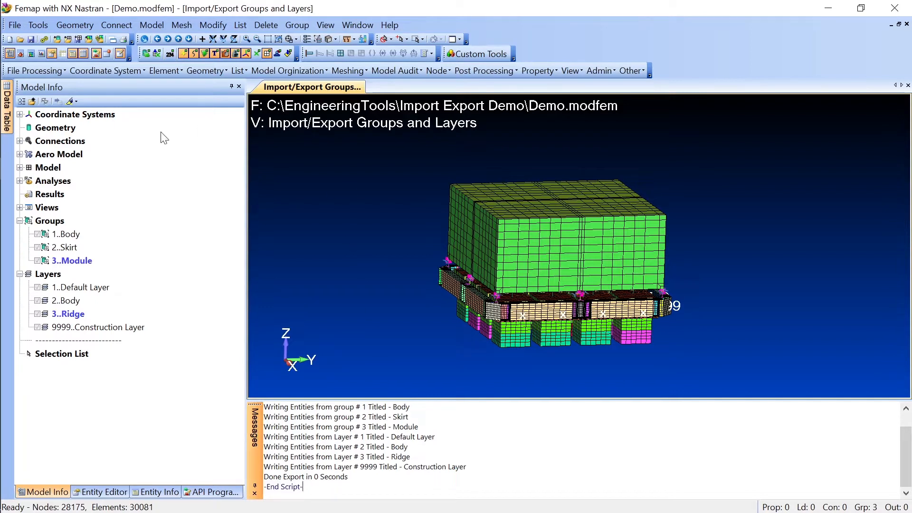
- Switch to File Explorer, review the contents of groups_and_layers_from_model.txt, and close the file
click(23, 77)
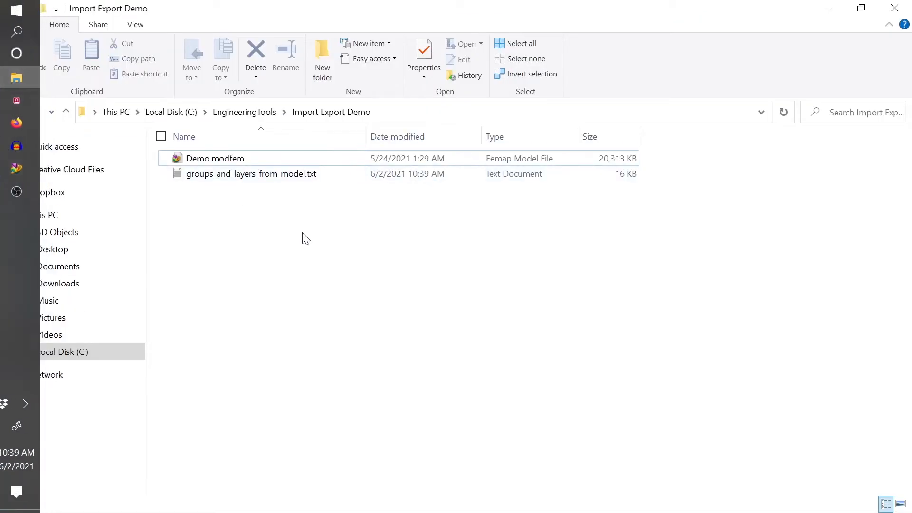
double_click(300, 175)
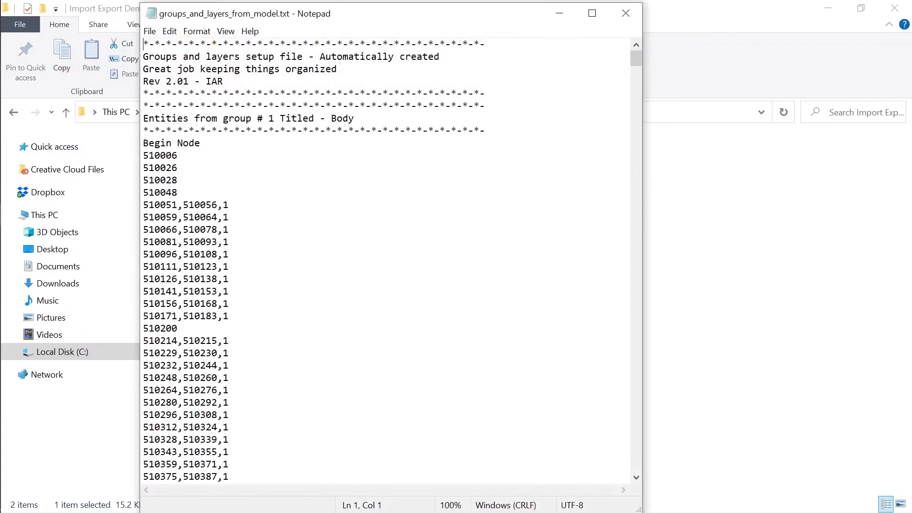
scroll(390, 261, down, 4)
drag(635, 66, 560, 404)
click(626, 13)
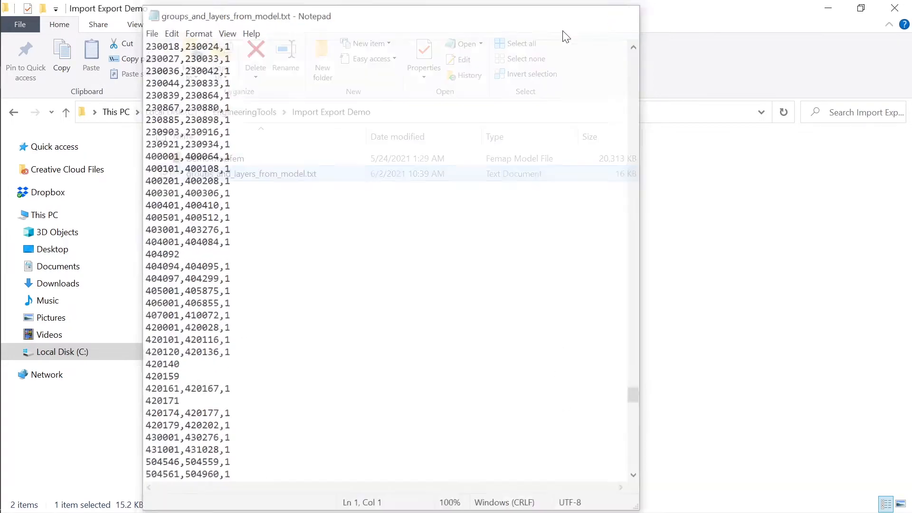
- Return to Femap and export the analysis model as a NASTRAN file named dat, using the NX NASTRAN STATIC ANALYSIS SET
click(23, 170)
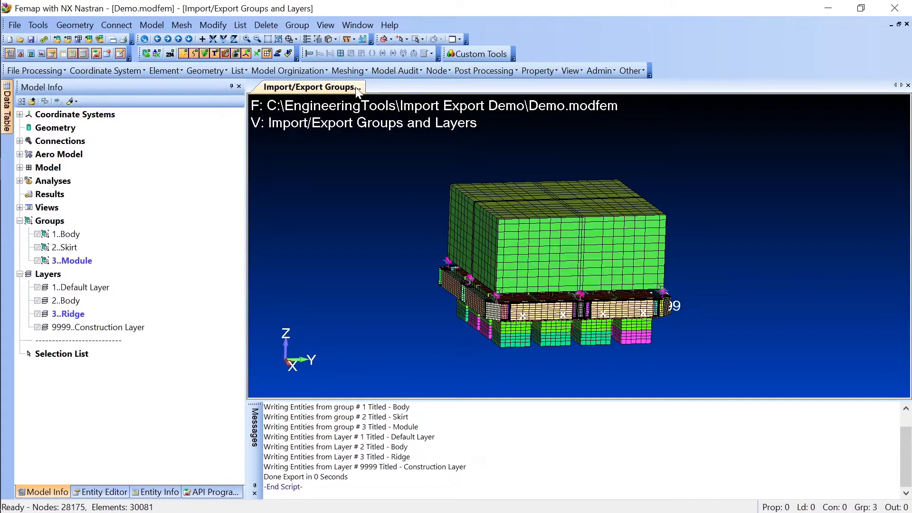
click(15, 25)
mouse_move(66, 193)
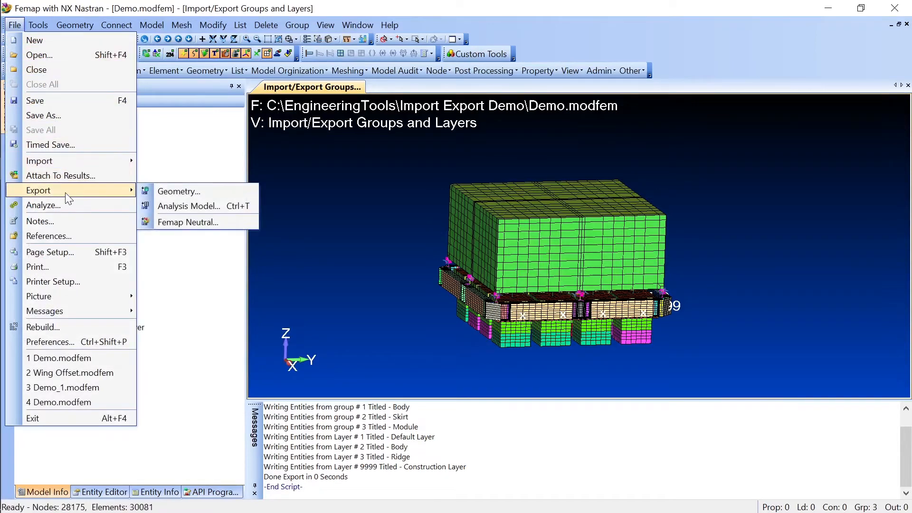
click(197, 209)
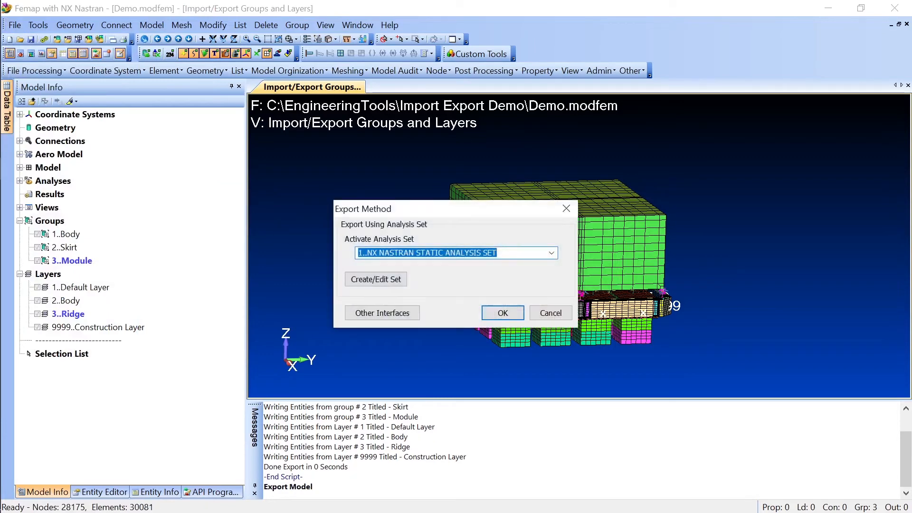
click(497, 313)
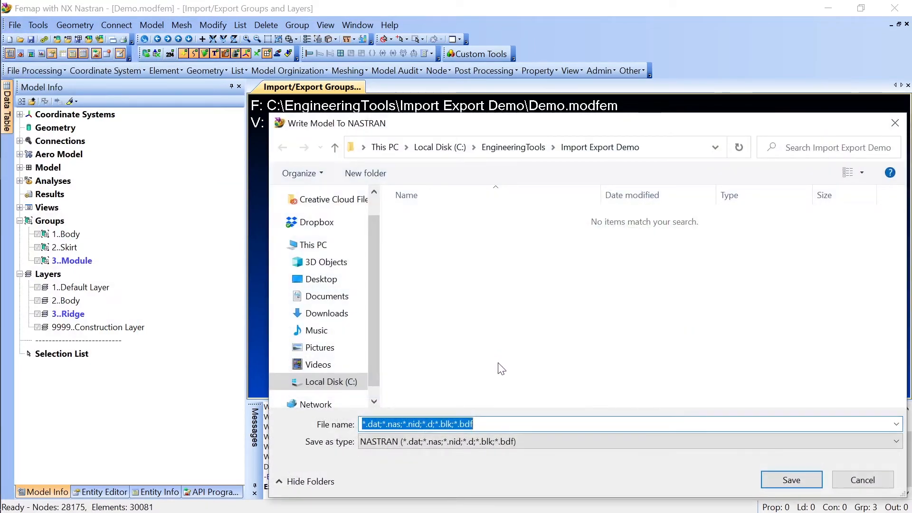
text(dat)
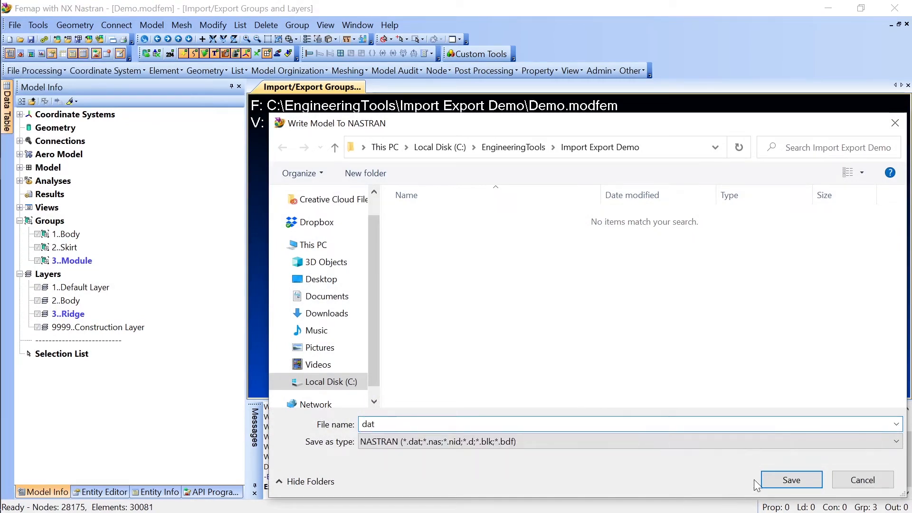
click(774, 482)
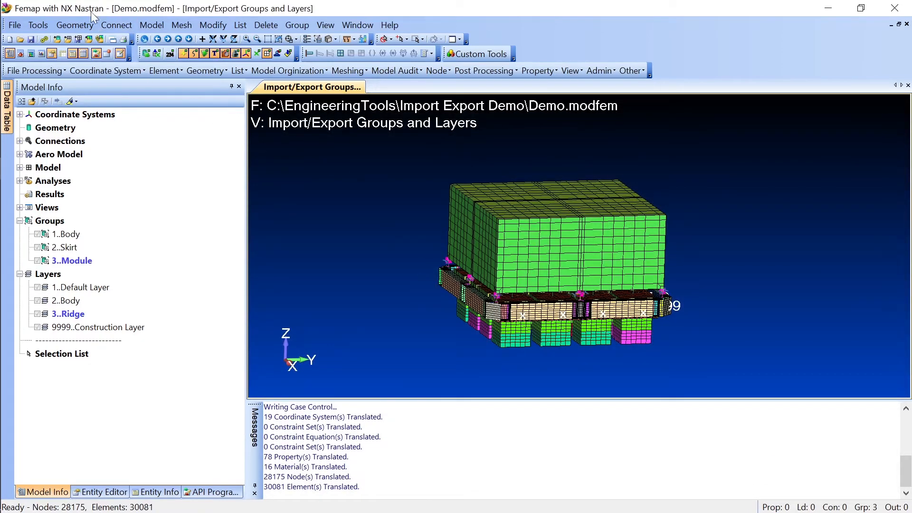
- Create a new model and import the analysis model dat.dat into it in the NX Nastran format
click(15, 25)
click(28, 39)
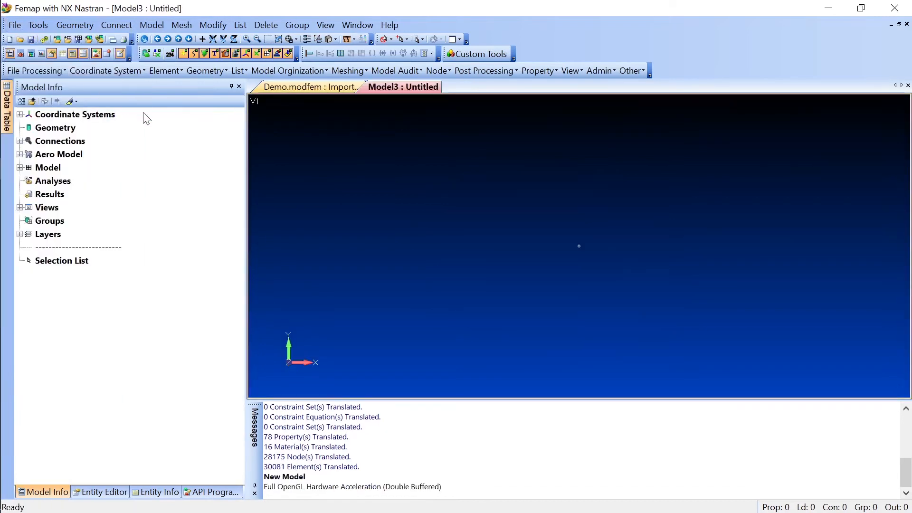
click(19, 23)
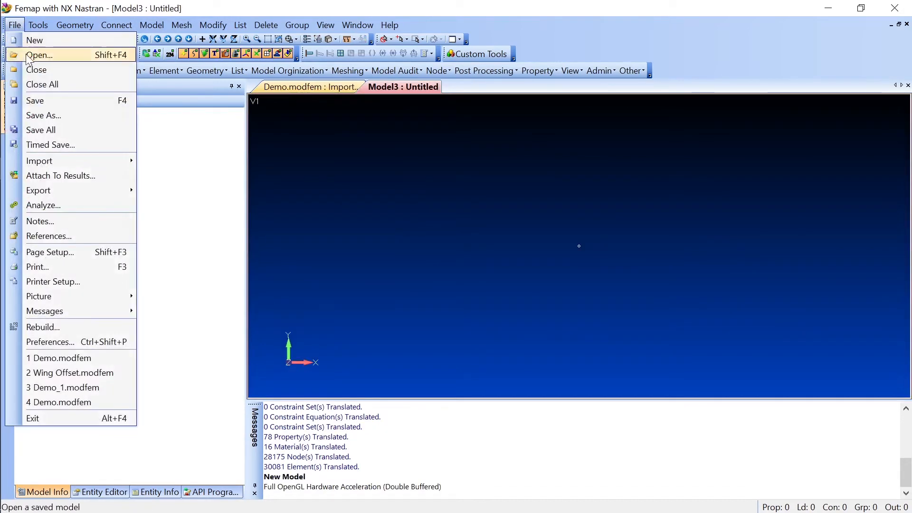
mouse_move(114, 164)
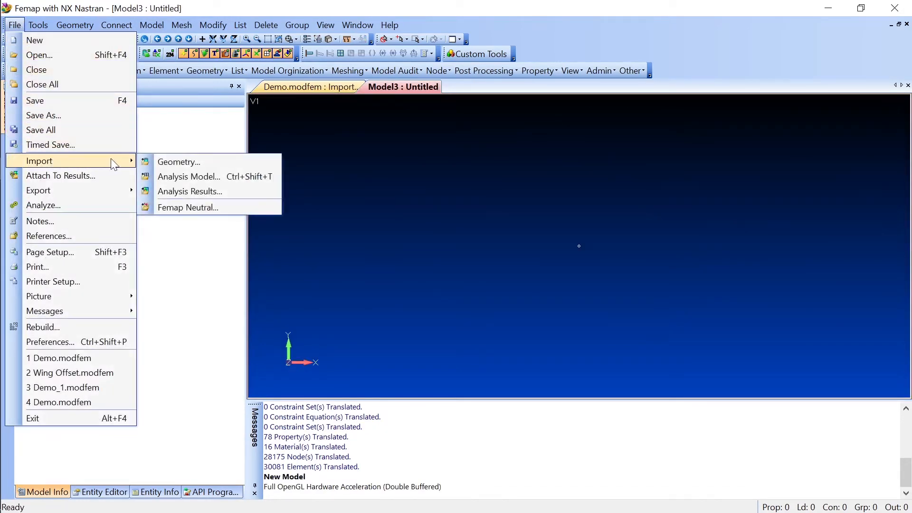
click(185, 177)
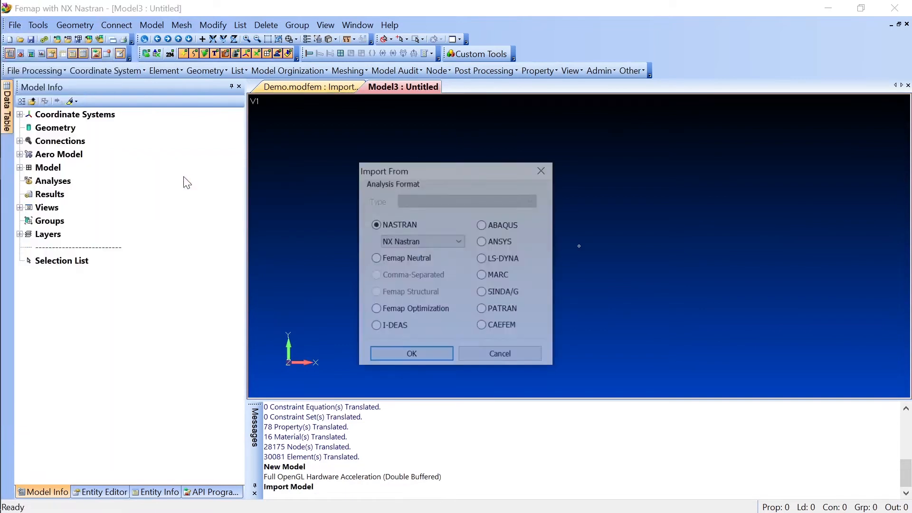
click(419, 352)
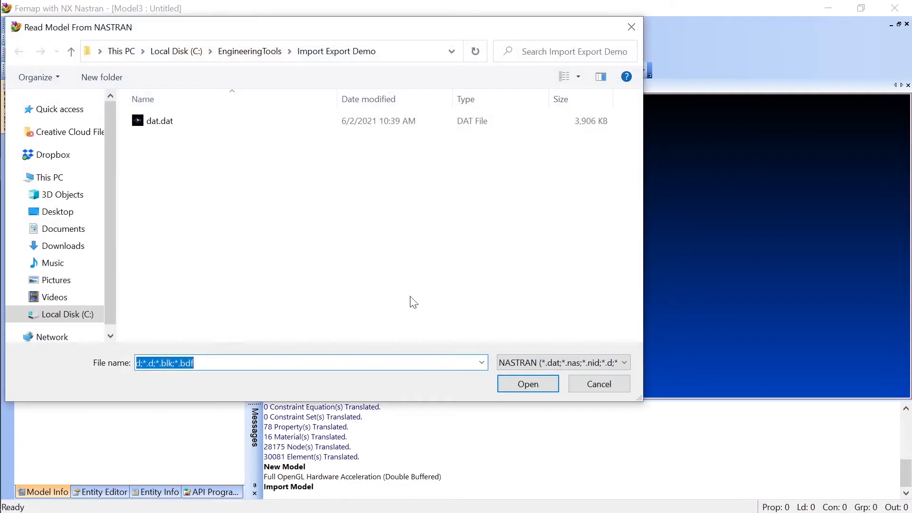
click(294, 122)
click(527, 385)
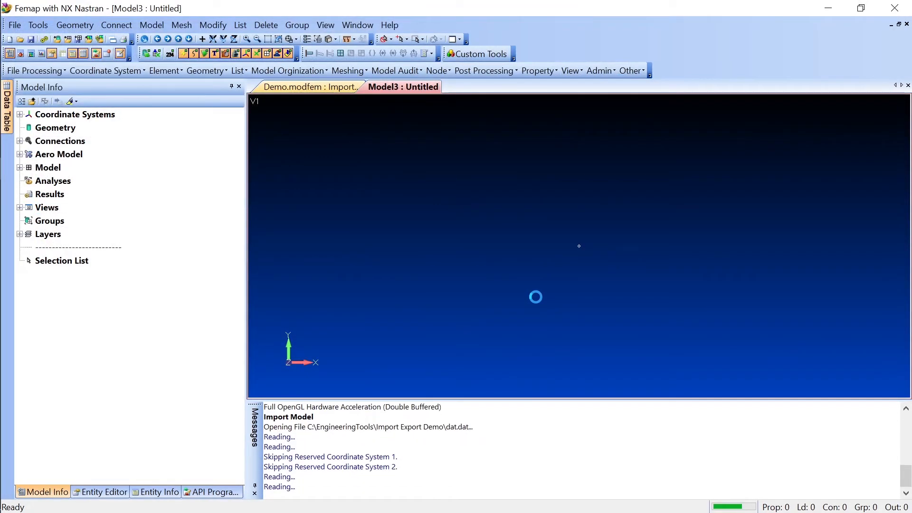
- Inspect the imported mesh and the layers listed in the new model
middle_drag(536, 263, 570, 263)
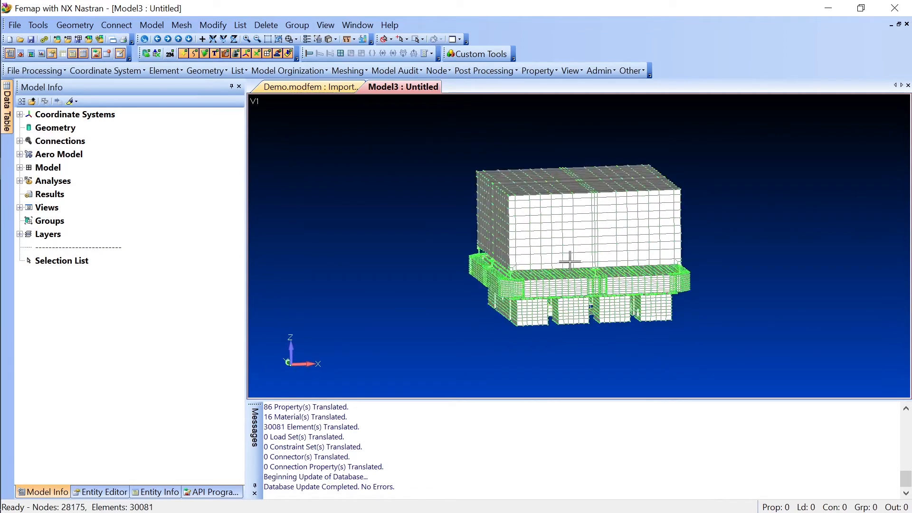
click(20, 234)
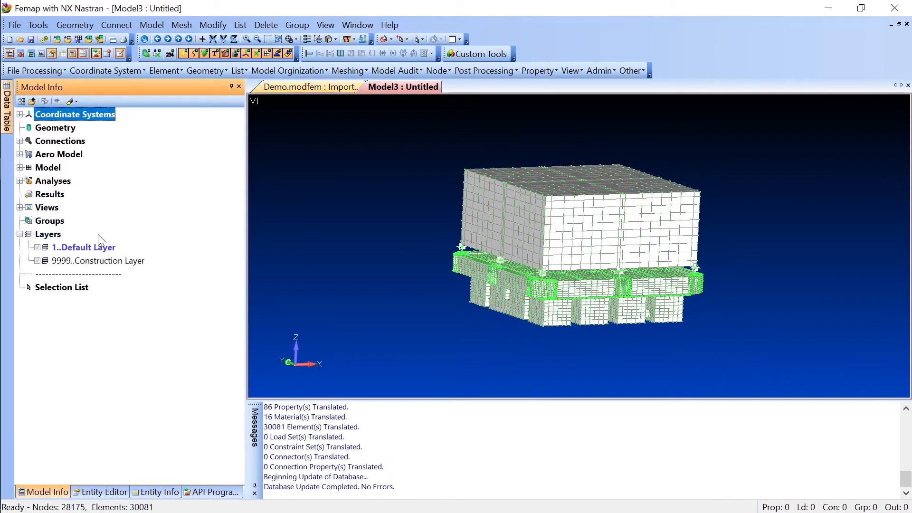
click(19, 235)
mouse_move(418, 206)
middle_down()
mouse_move(399, 228)
mouse_move(406, 210)
middle_up()
middle_drag(367, 171, 364, 159)
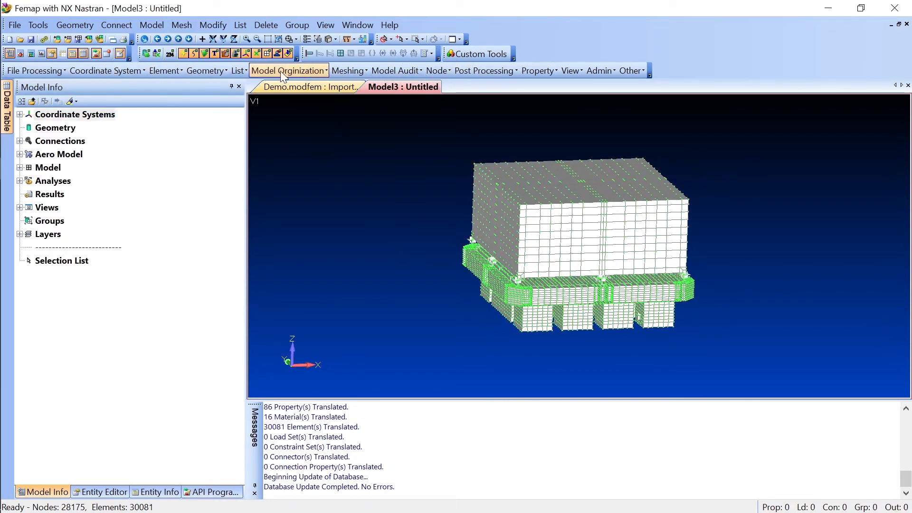
- Import the groups, layers and property colors from groups_and_layers_from_model.txt with the script, and expand the Groups and Layers branches
click(304, 71)
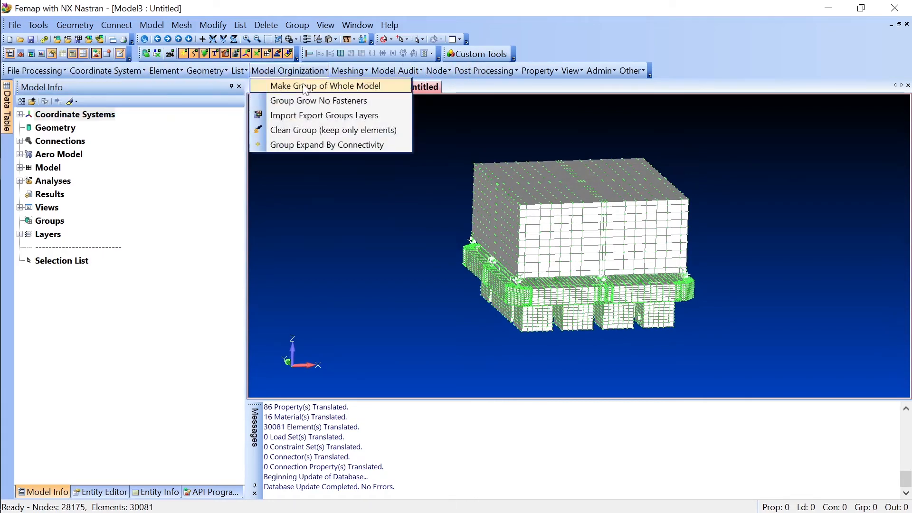
click(312, 115)
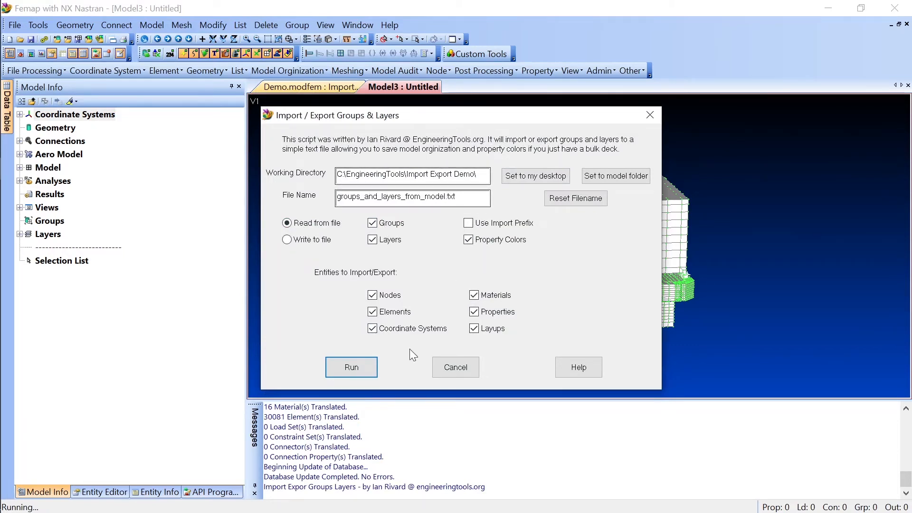
click(367, 367)
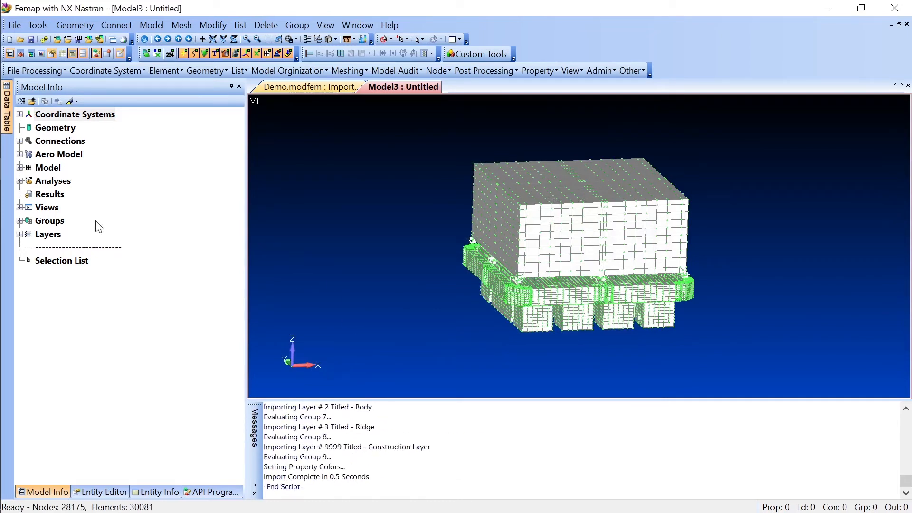
click(19, 220)
click(20, 275)
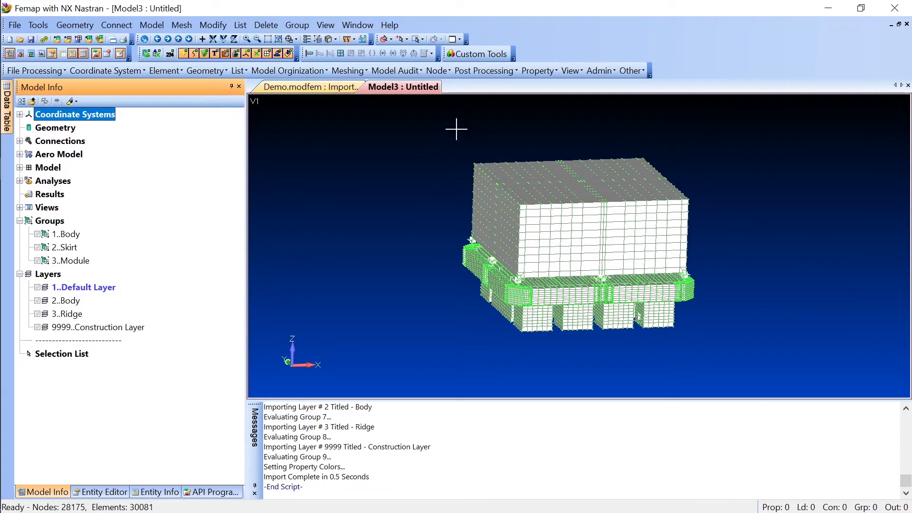
- Set the Element color mode to Property Colors in the view options and apply it to the imported mesh
middle_drag(503, 128, 501, 122)
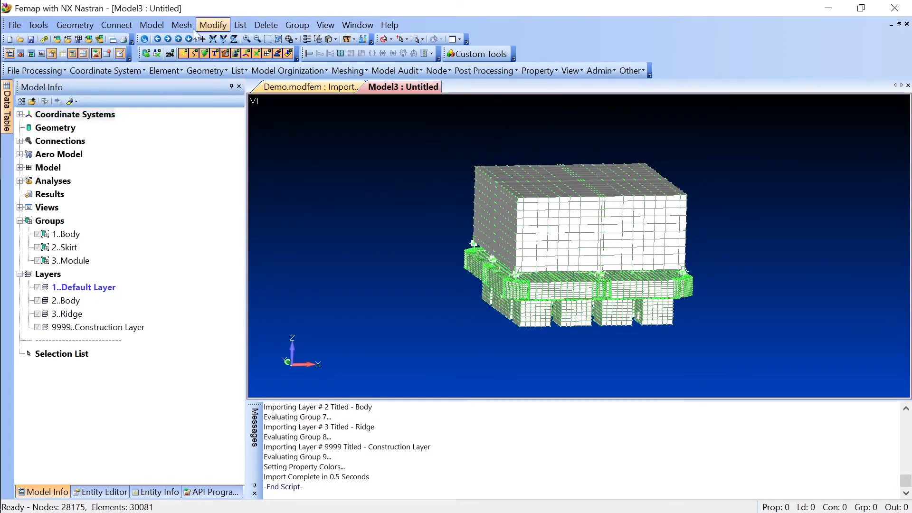
click(333, 29)
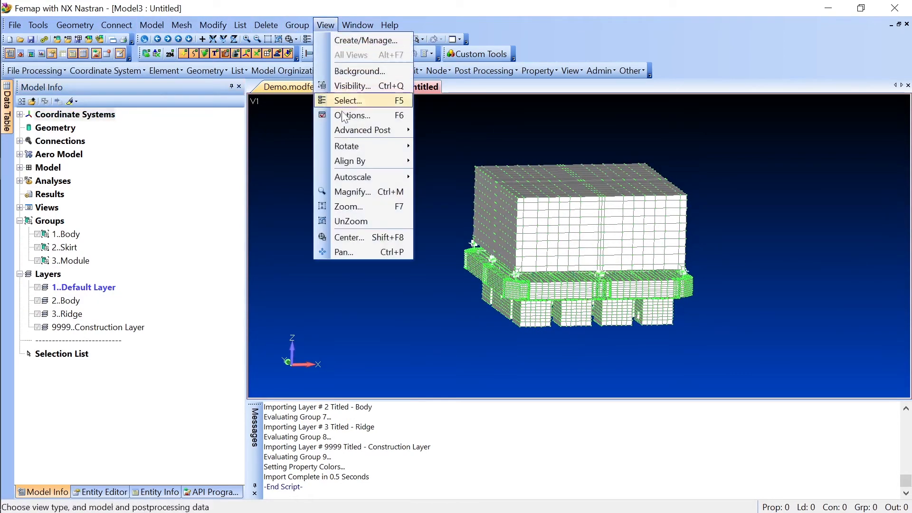
click(339, 117)
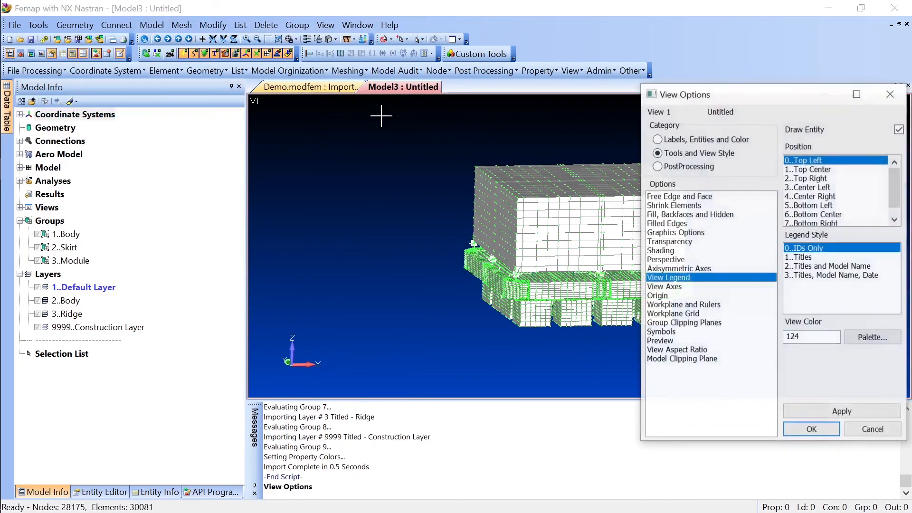
click(687, 140)
drag(694, 95, 644, 91)
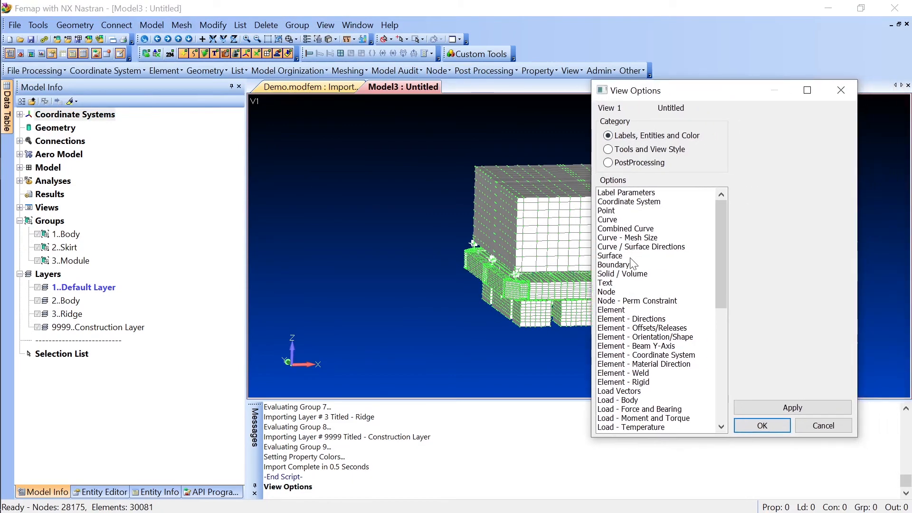
click(615, 312)
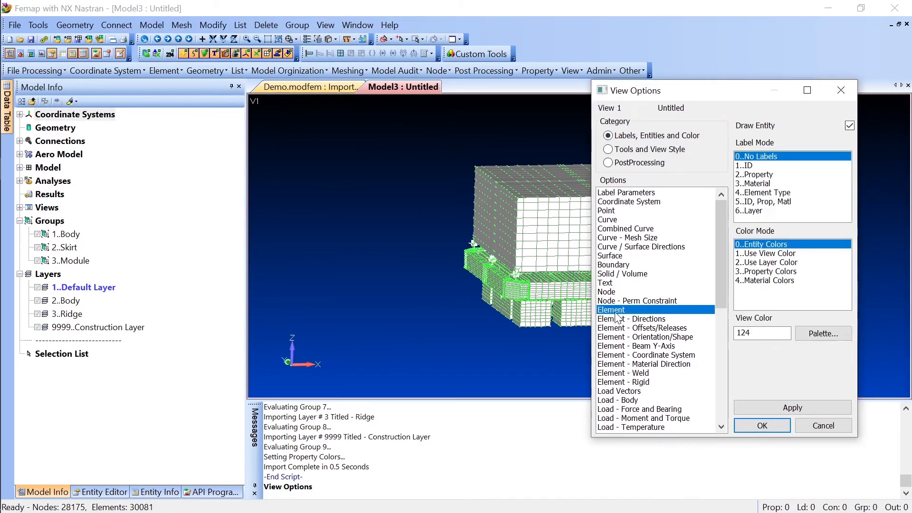
click(784, 271)
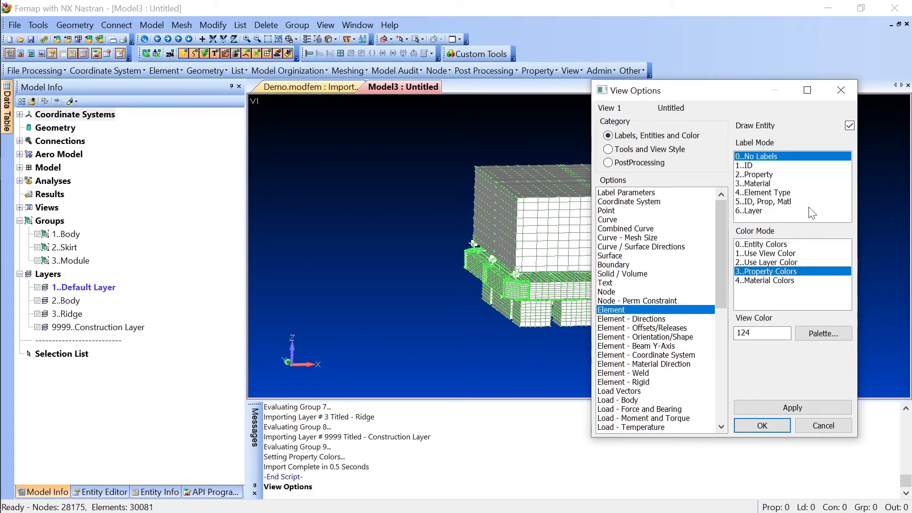
click(849, 125)
click(787, 407)
click(760, 426)
mouse_move(754, 323)
middle_down()
mouse_move(762, 305)
mouse_move(756, 311)
middle_up()
middle_drag(344, 137, 630, 227)
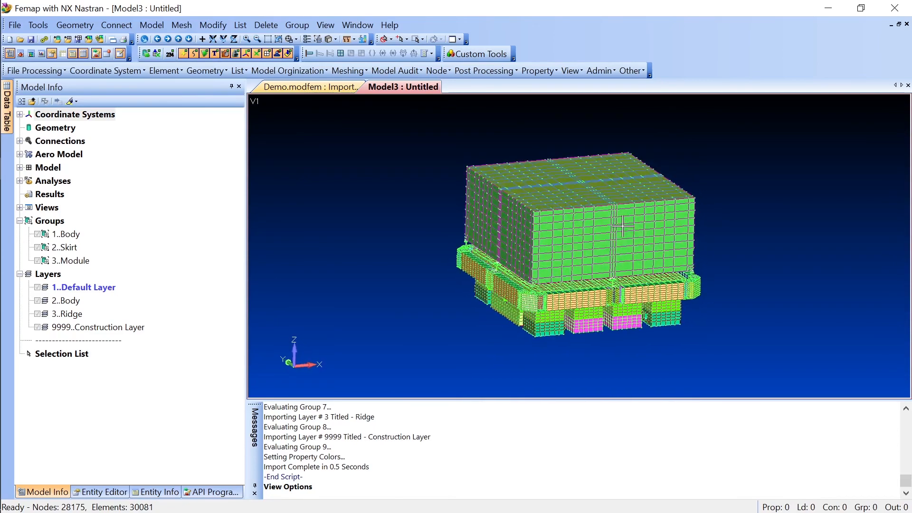